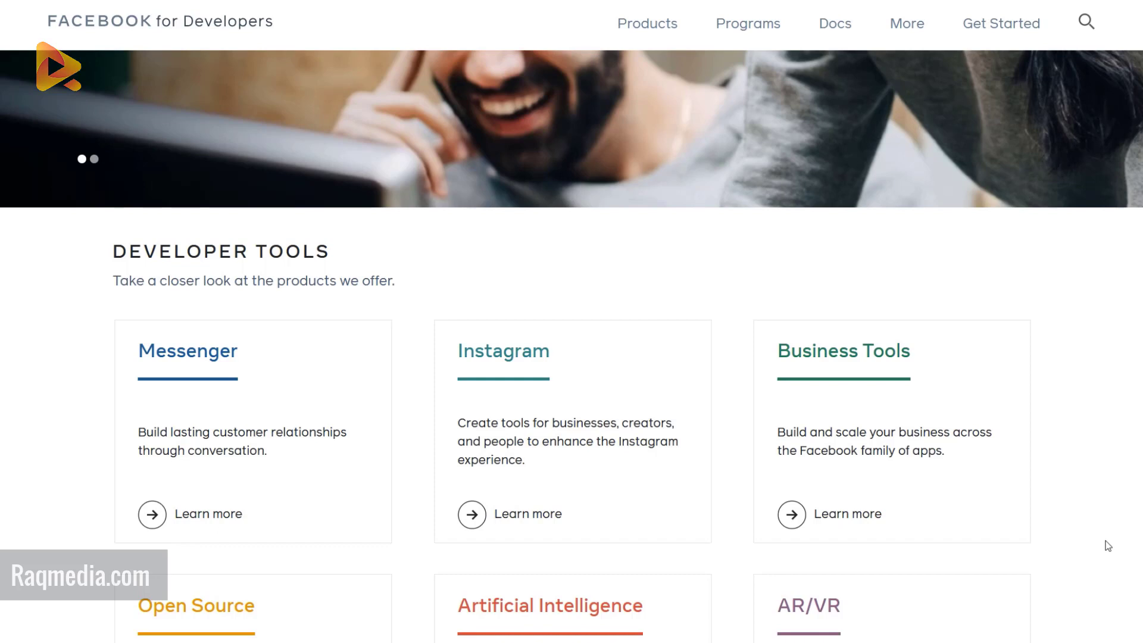
scroll(1107, 546, "down", 1)
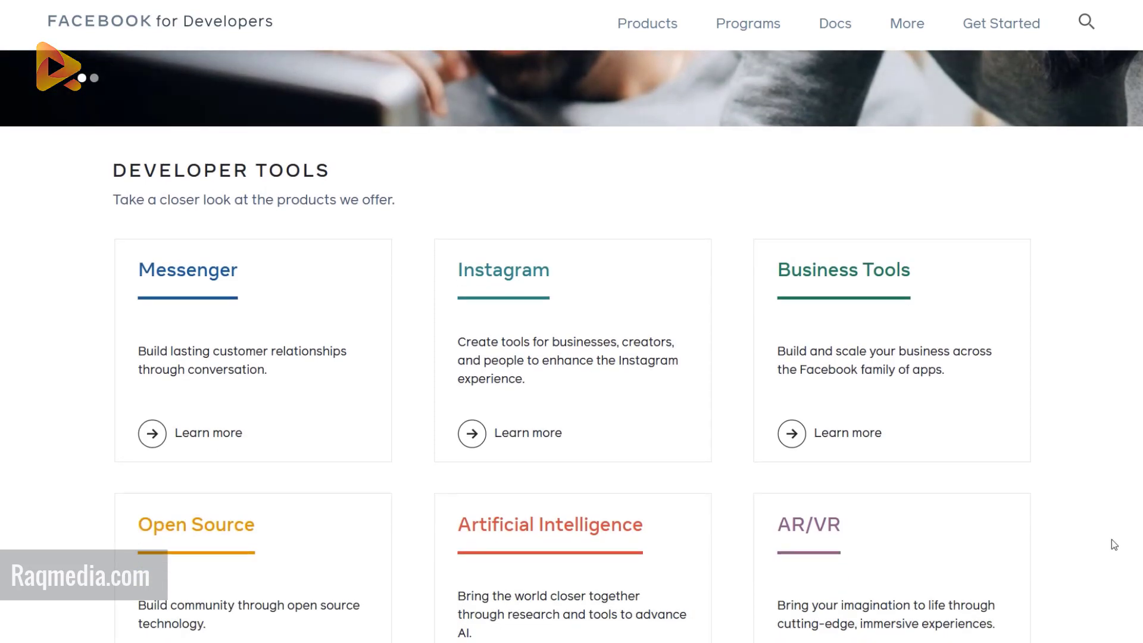
scroll(169, 439, "down", 2)
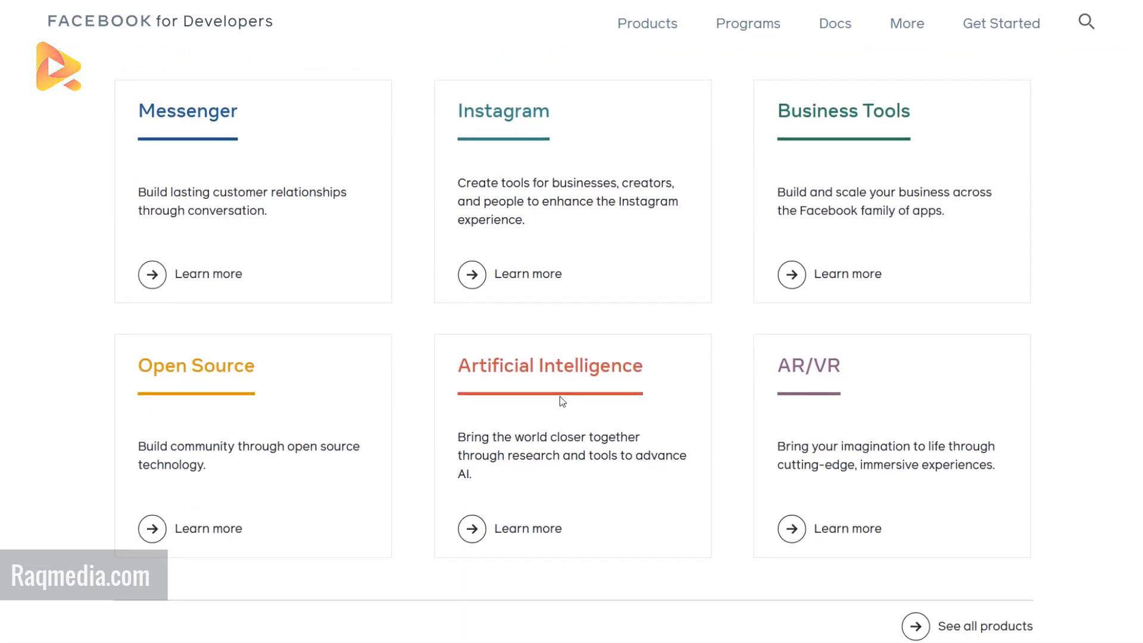
scroll(560, 395, "up", 2)
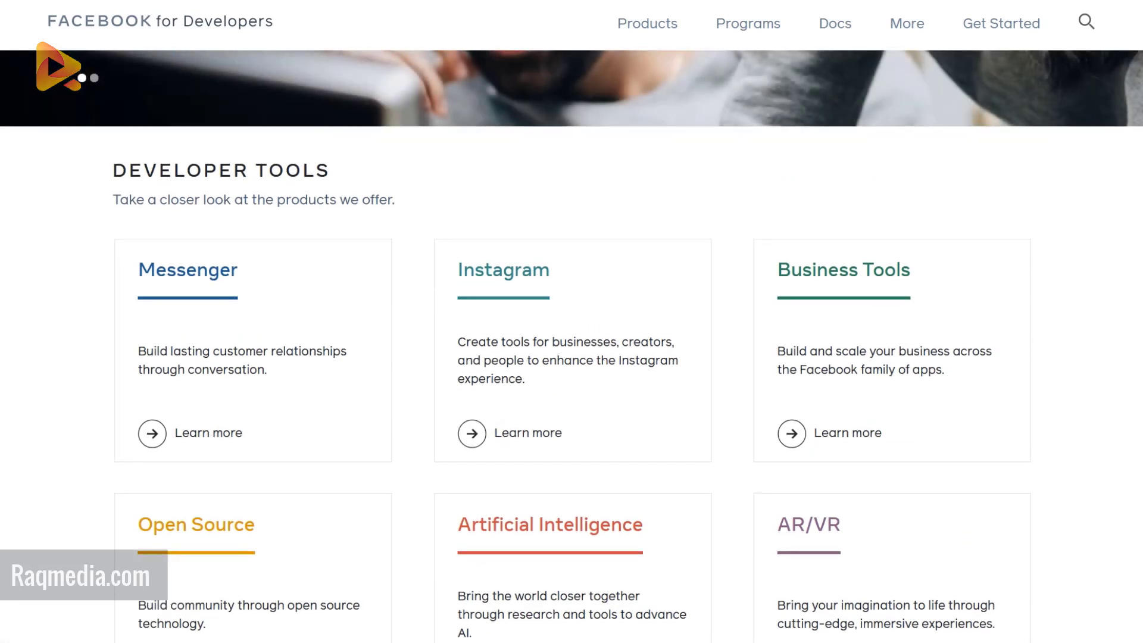
scroll(84, 392, "up", 1)
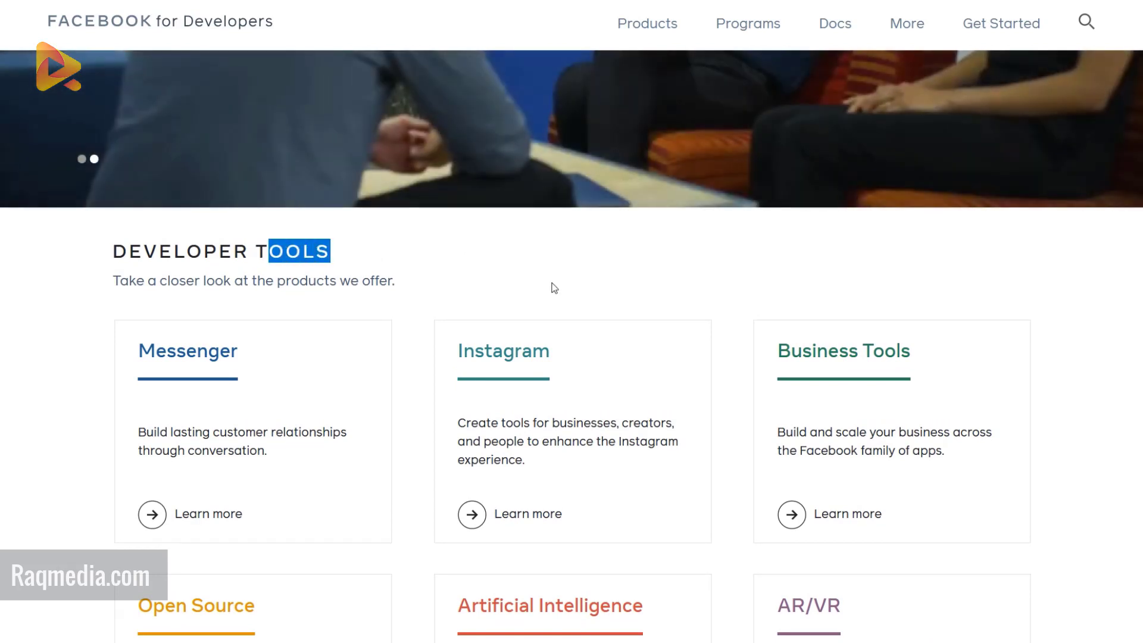
left_click(554, 288)
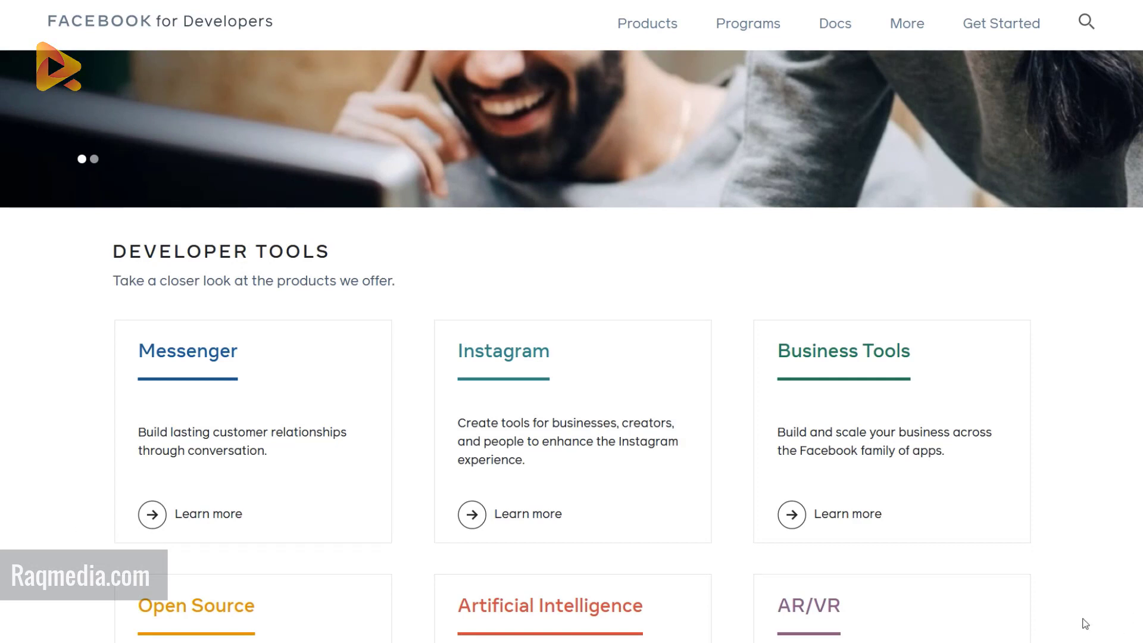
scroll(1085, 623, "down", 4)
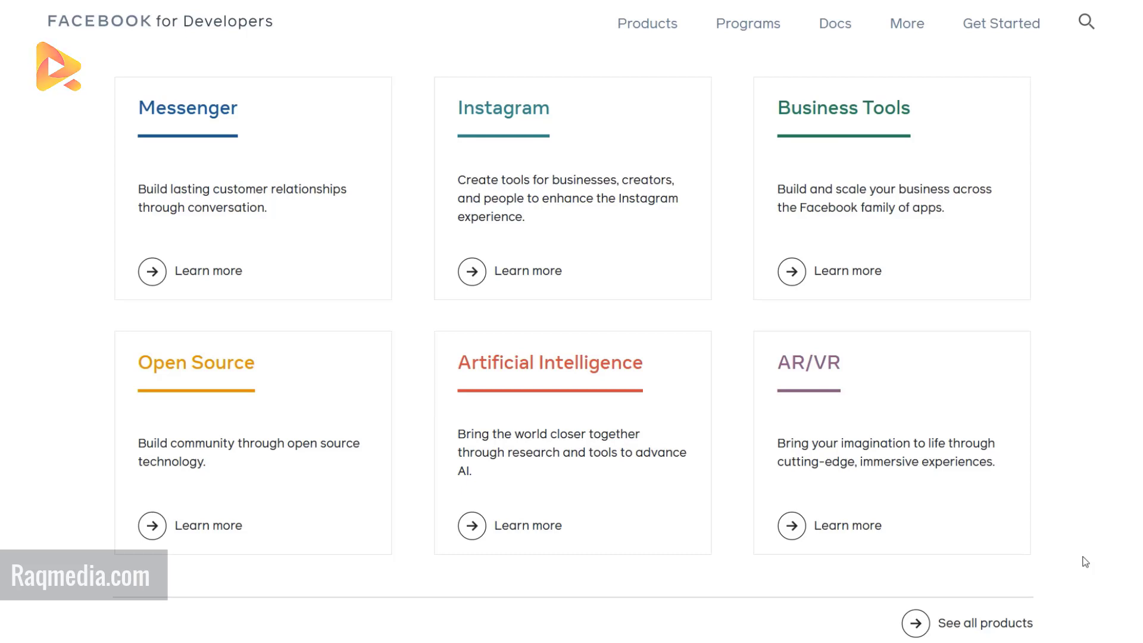
scroll(1085, 562, "up", 5)
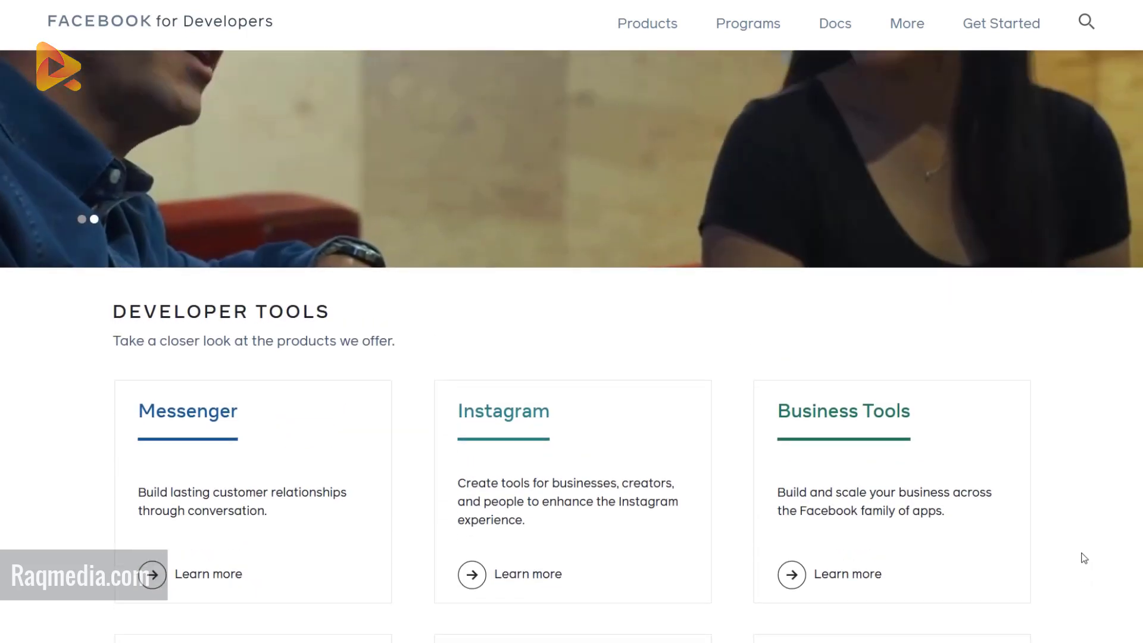
scroll(1084, 558, "up", 4)
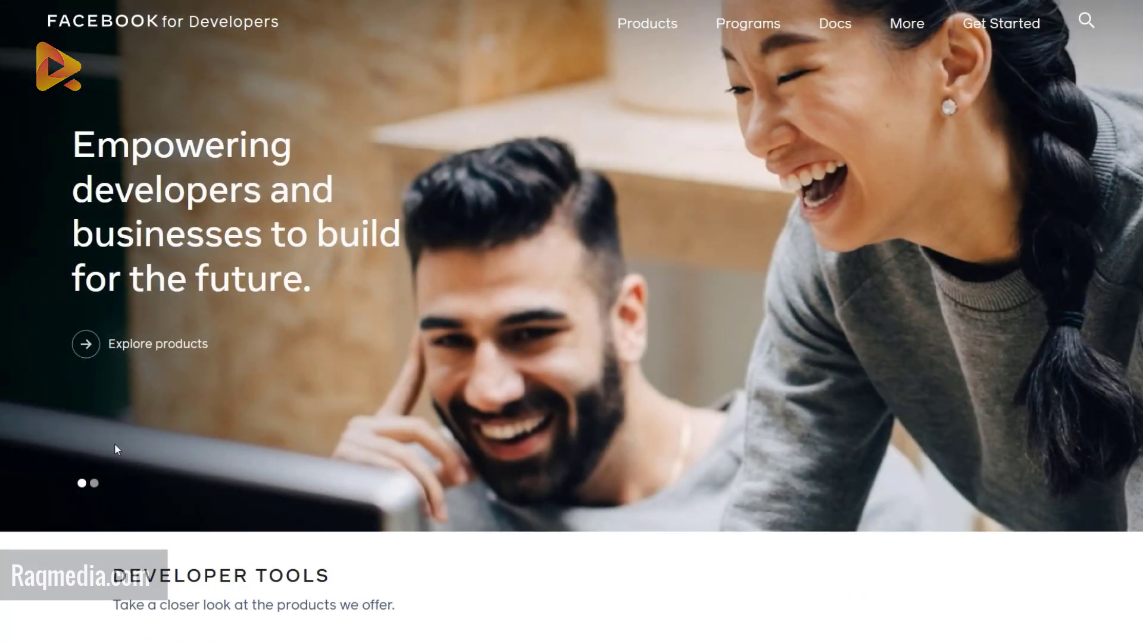
left_click(94, 484)
scroll(1122, 464, "down", 11)
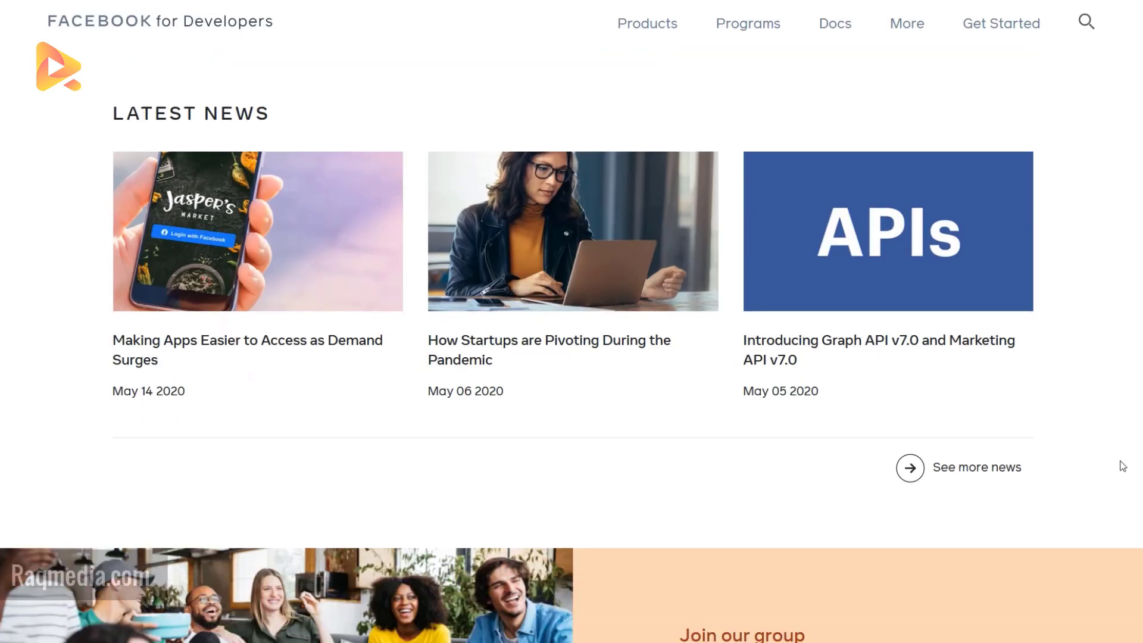
scroll(1120, 461, "down", 3)
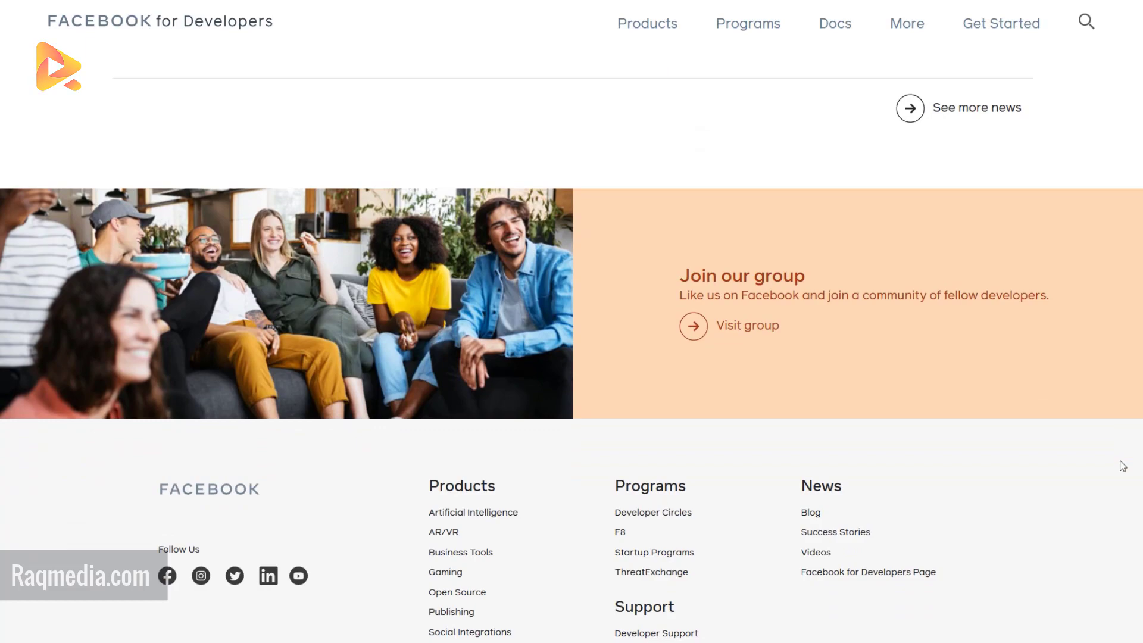
scroll(1122, 466, "up", 9)
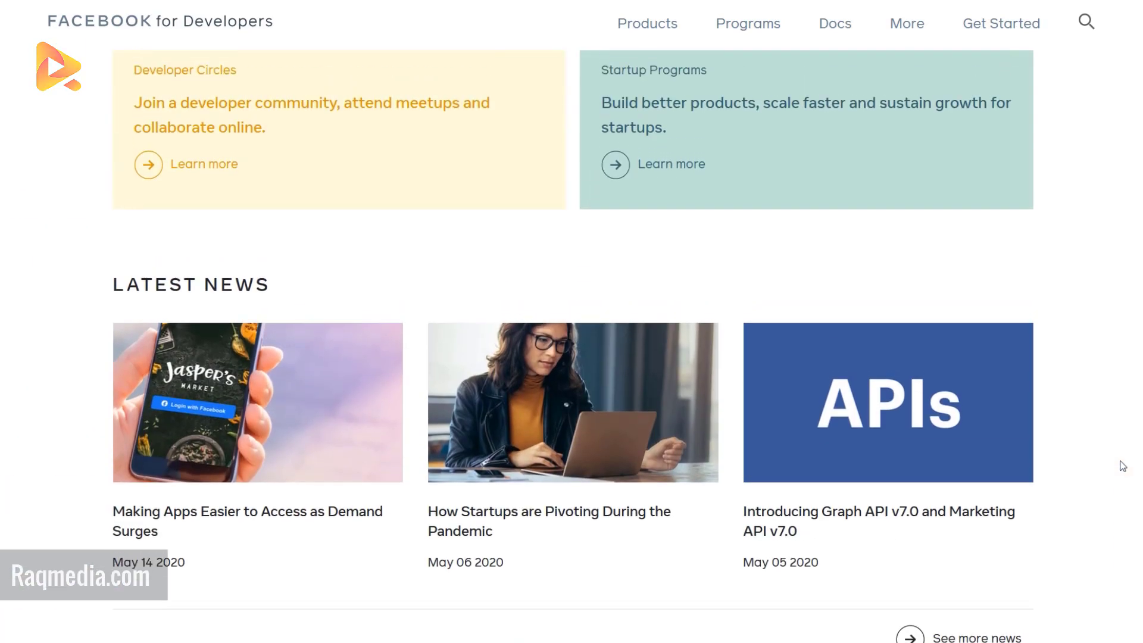
scroll(1122, 465, "up", 15)
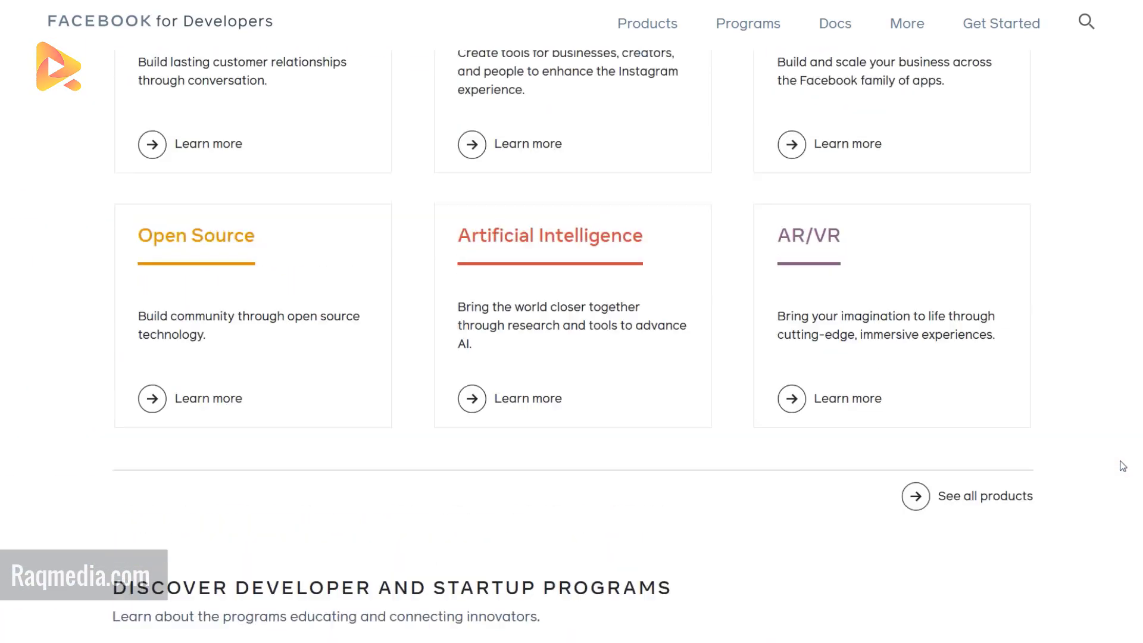
scroll(1122, 466, "up", 6)
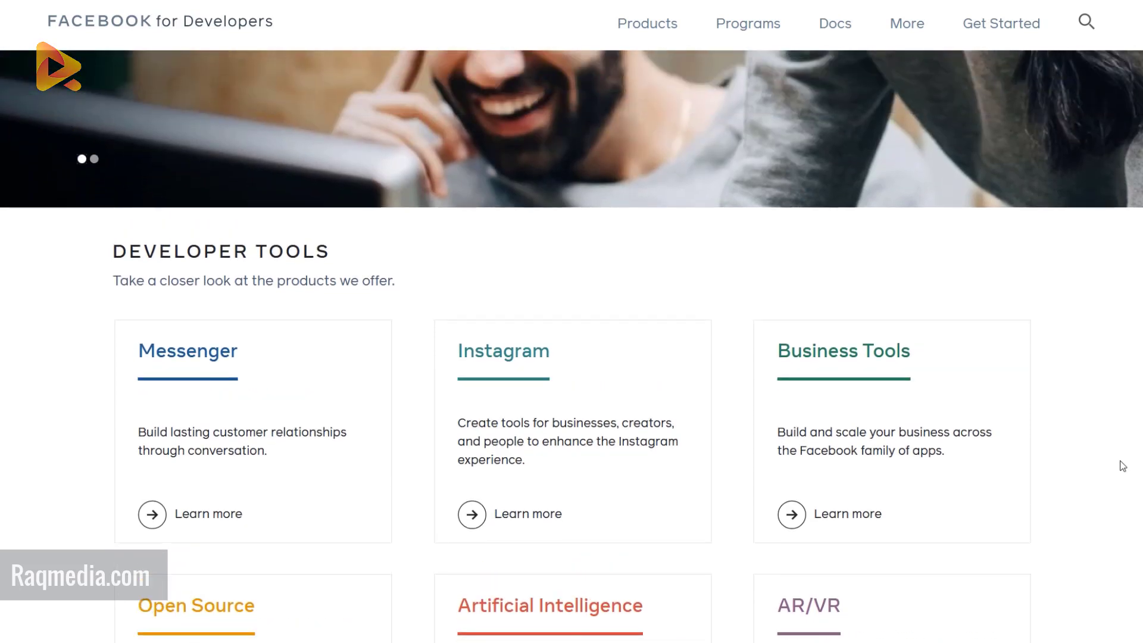
scroll(1122, 466, "up", 1)
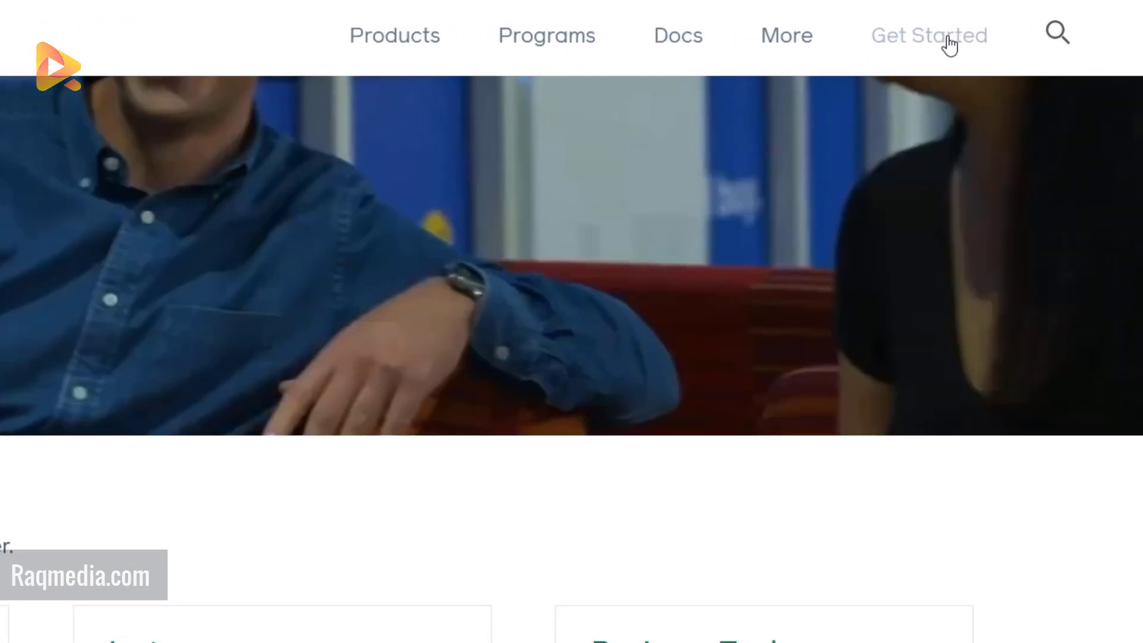
Start developer registration and get past the Welcome dialog to the password re-entry prompt
left_click(947, 44)
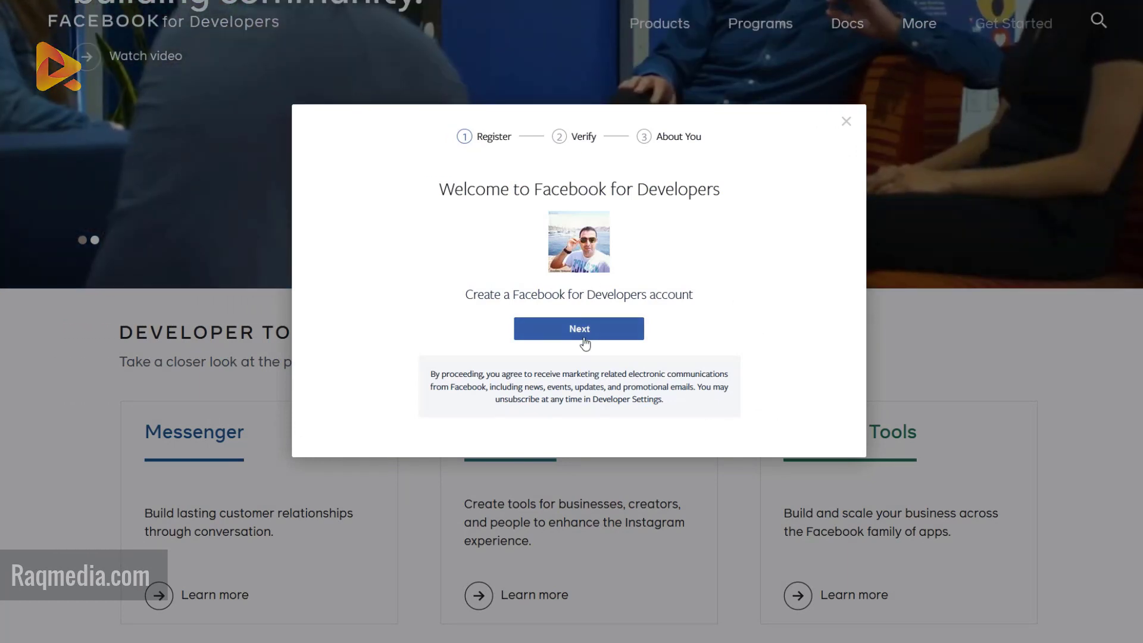
left_click(604, 333)
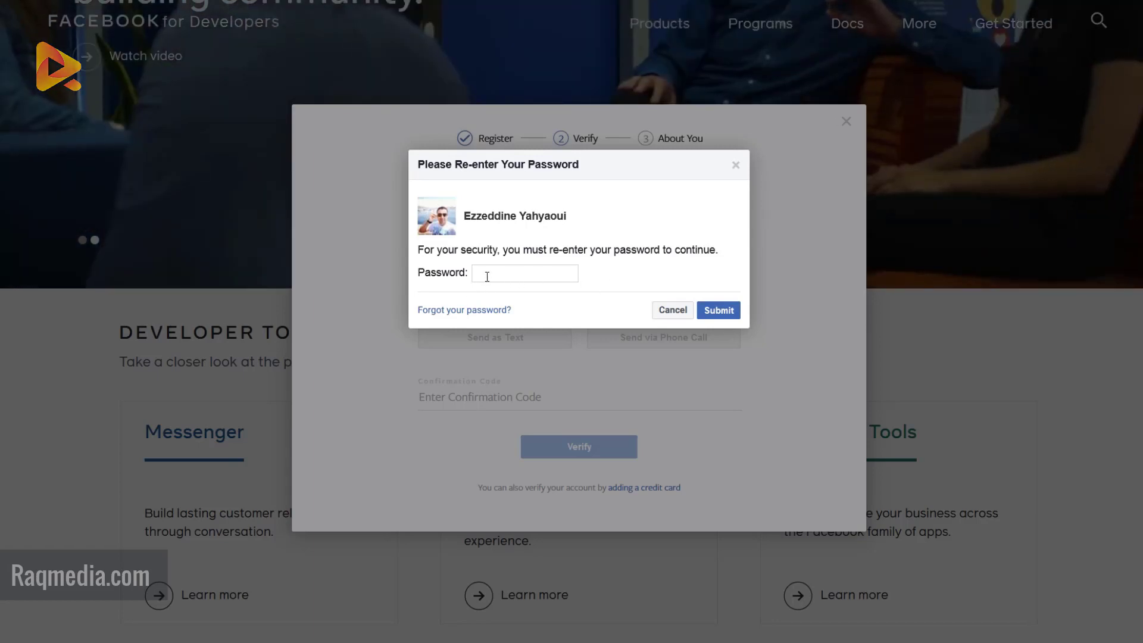
Autofill the account password in the re-entry prompt and submit it
left_click(484, 280)
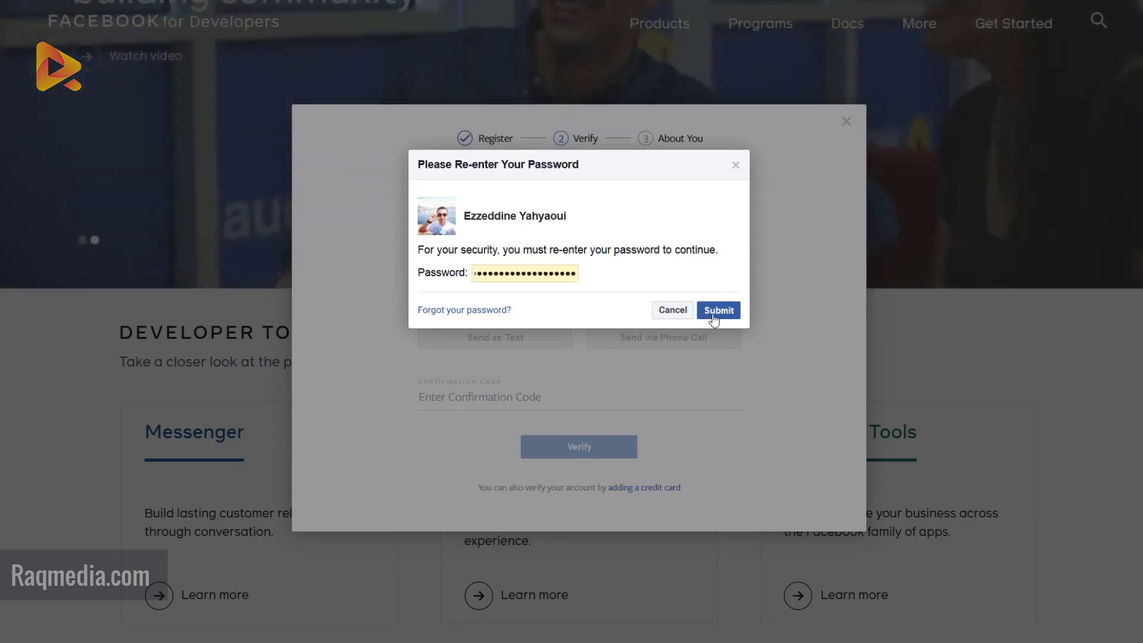
left_click(725, 311)
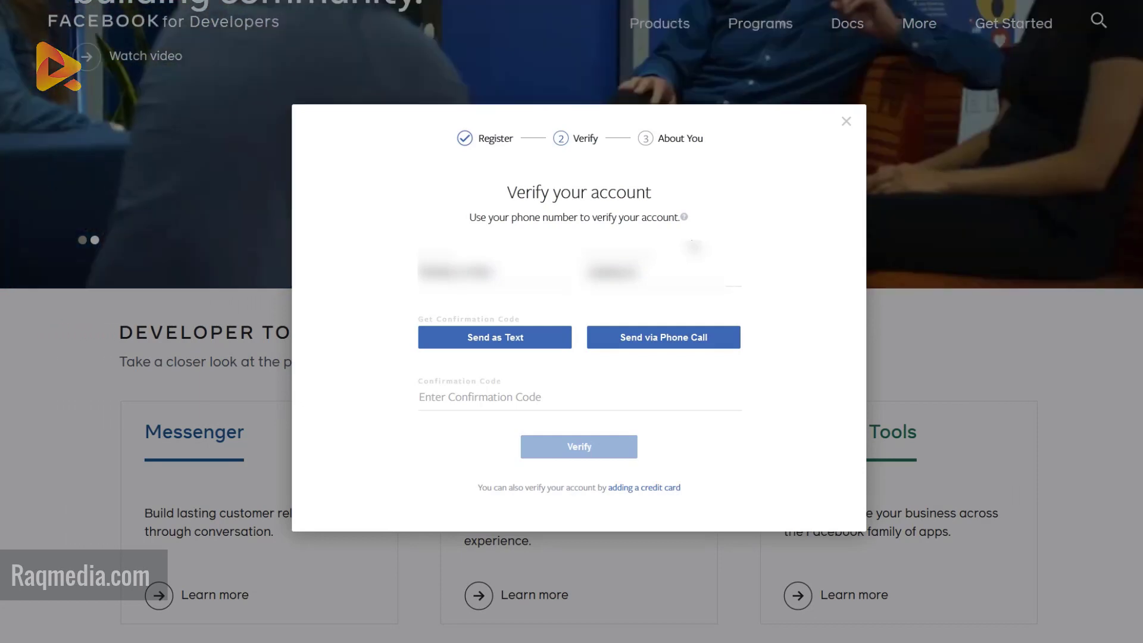
Enter the phone confirmation code and verify it to reach the About You step
left_click(548, 400)
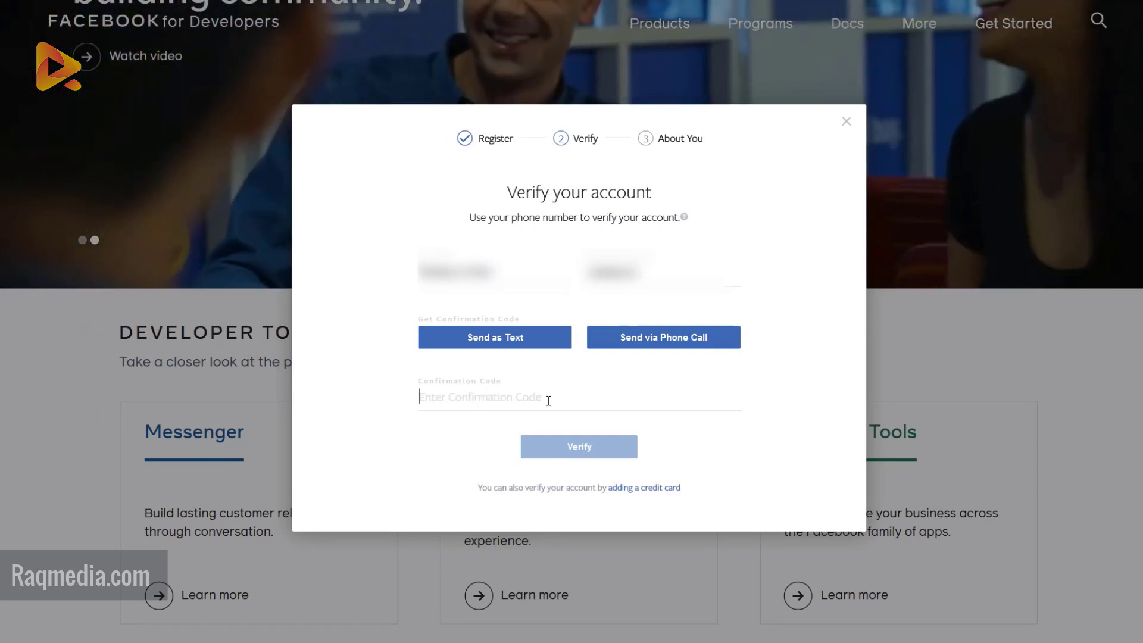
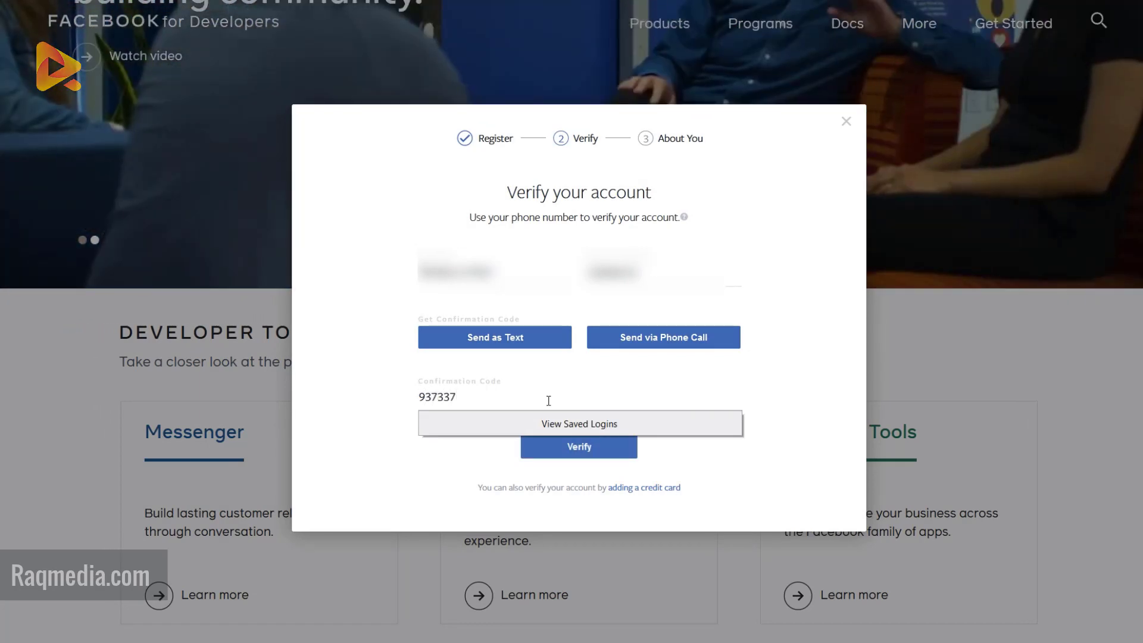
left_click(783, 383)
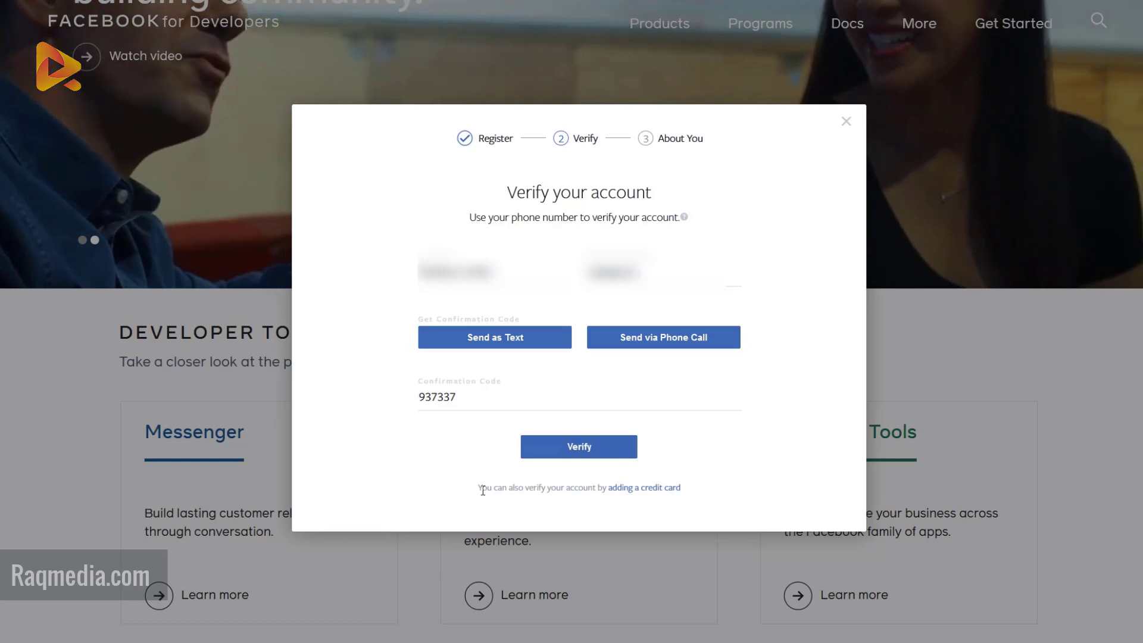
left_click_drag(482, 490, 524, 485)
left_click(580, 484)
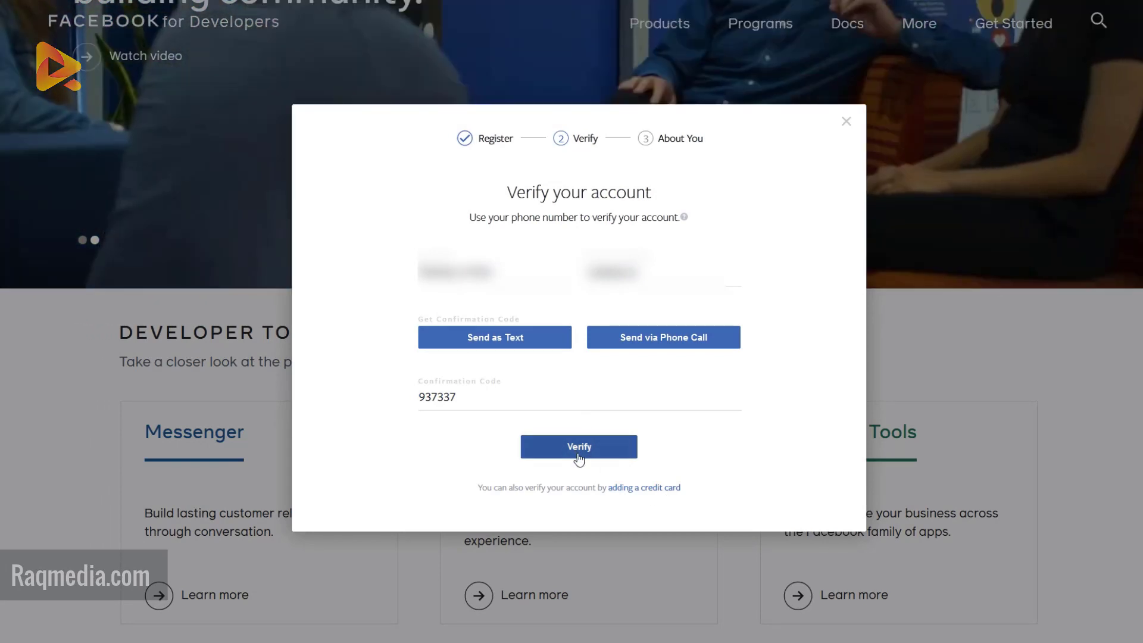
left_click(581, 457)
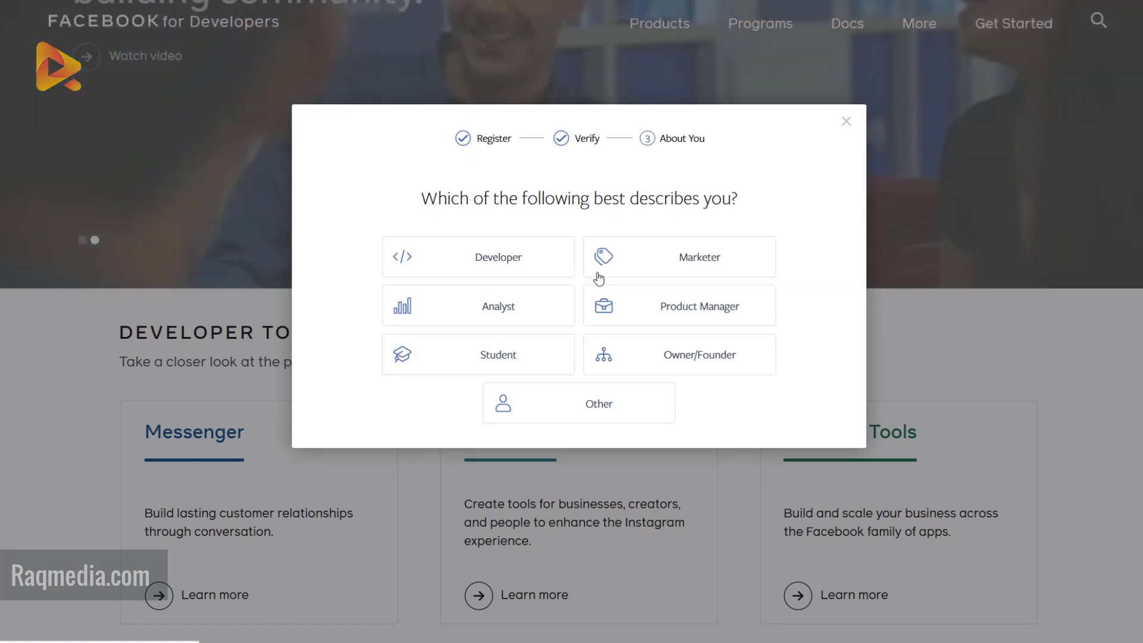
Choose Owner/Founder as your role and choose Create First App
left_click(670, 355)
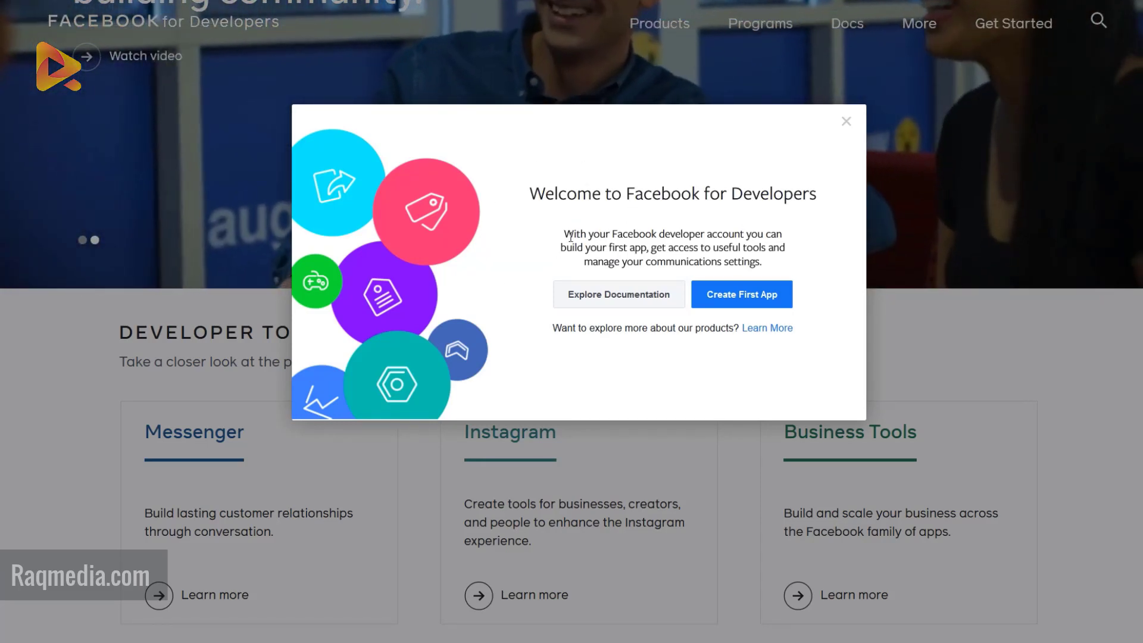
left_click(770, 306)
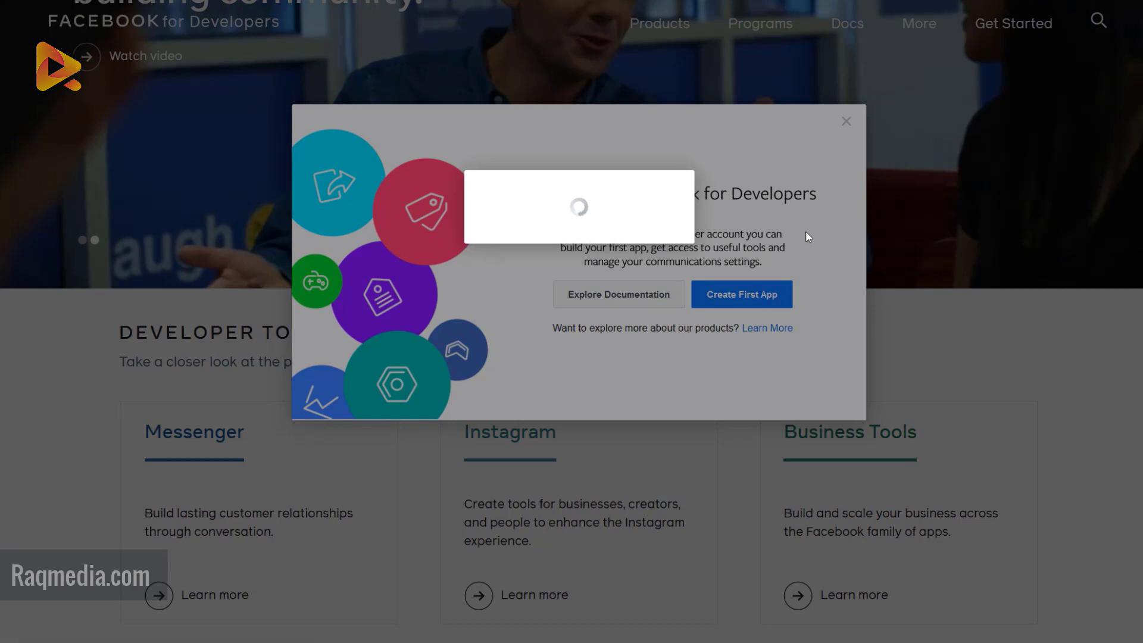
Set the new App ID's Display Name to 'Raqmedia', keep the contact email, and submit
left_click(484, 246)
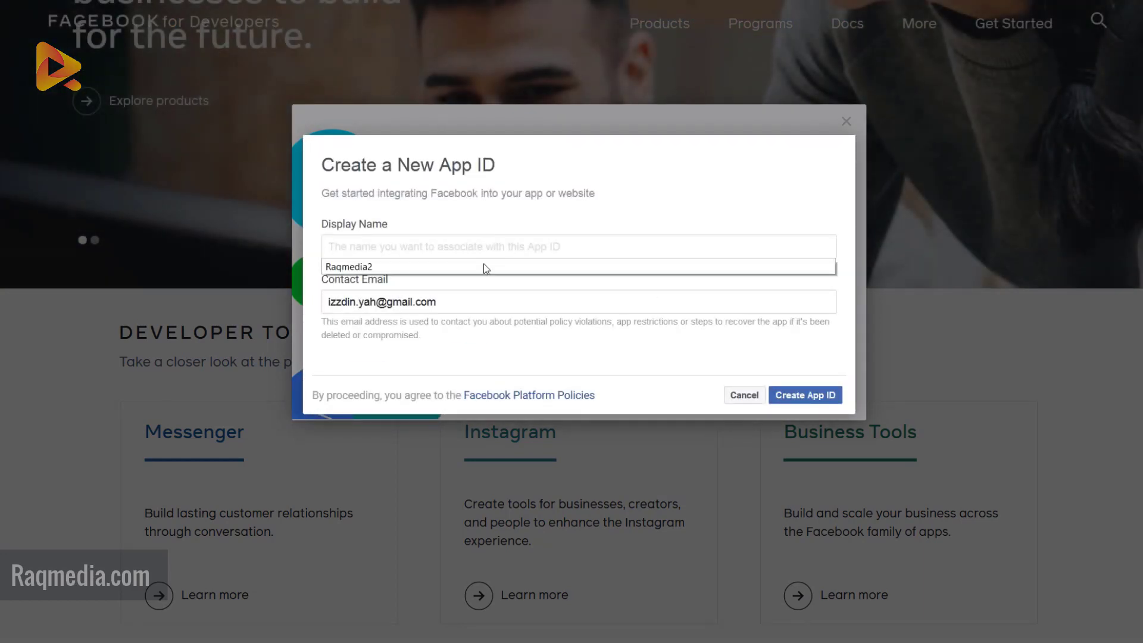
left_click(488, 266)
key("BackSpace")
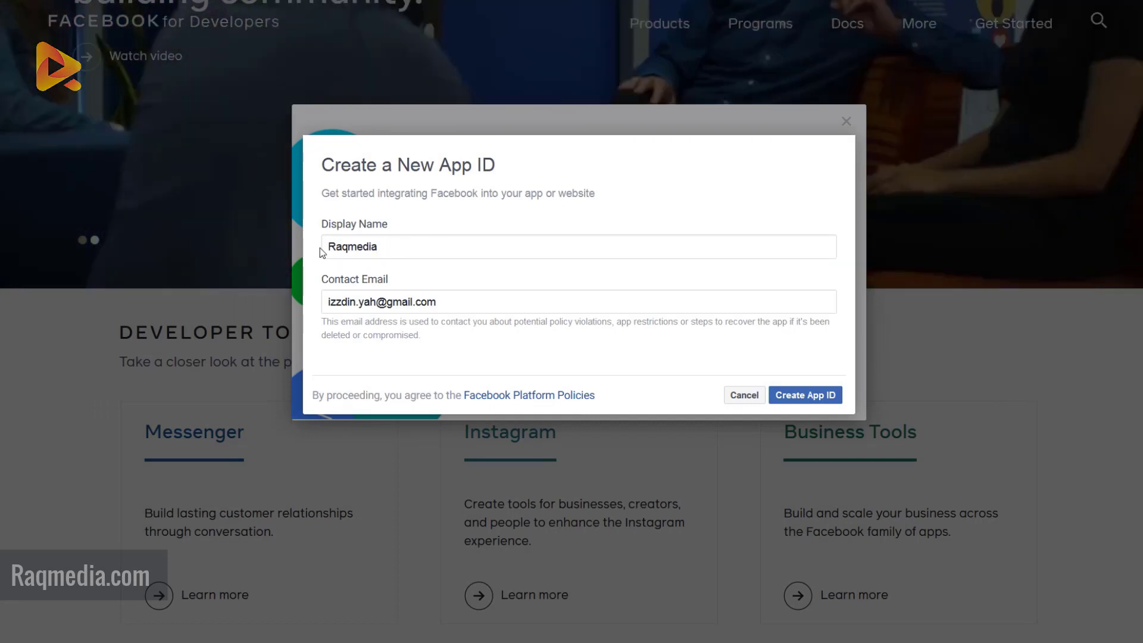
left_click_drag(326, 247, 408, 242)
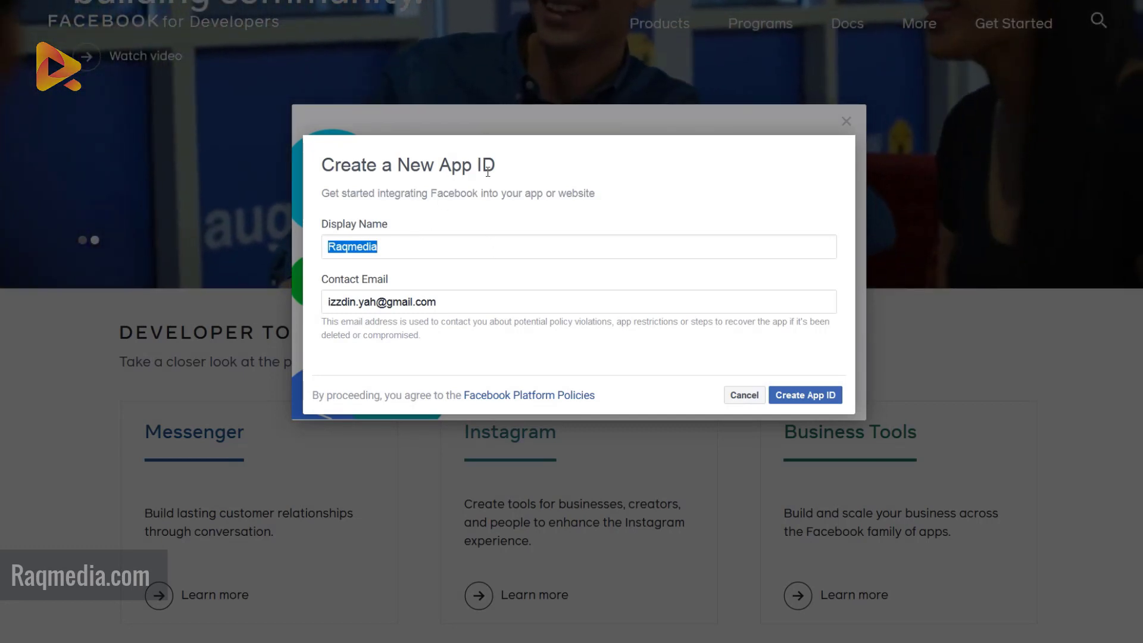
left_click(463, 254)
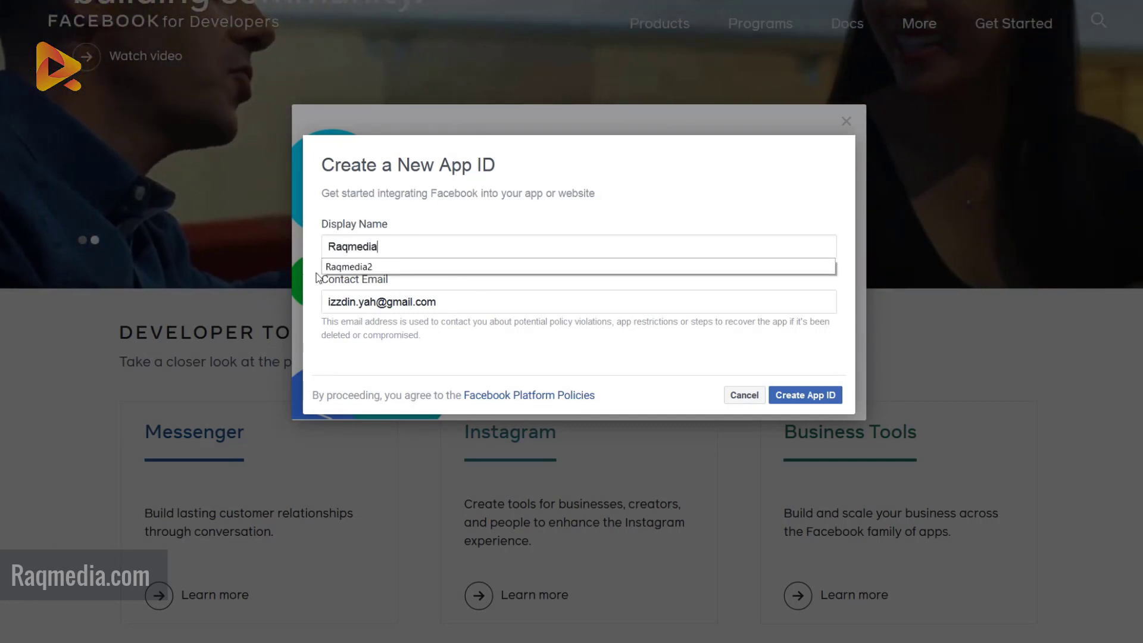
left_click(354, 301)
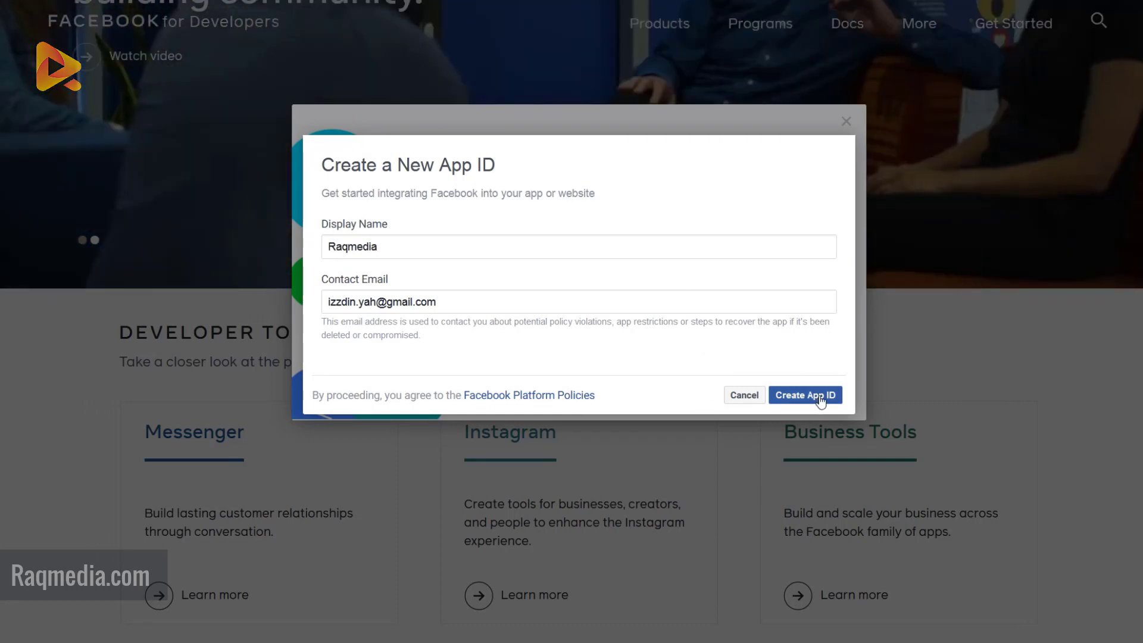
left_click(820, 396)
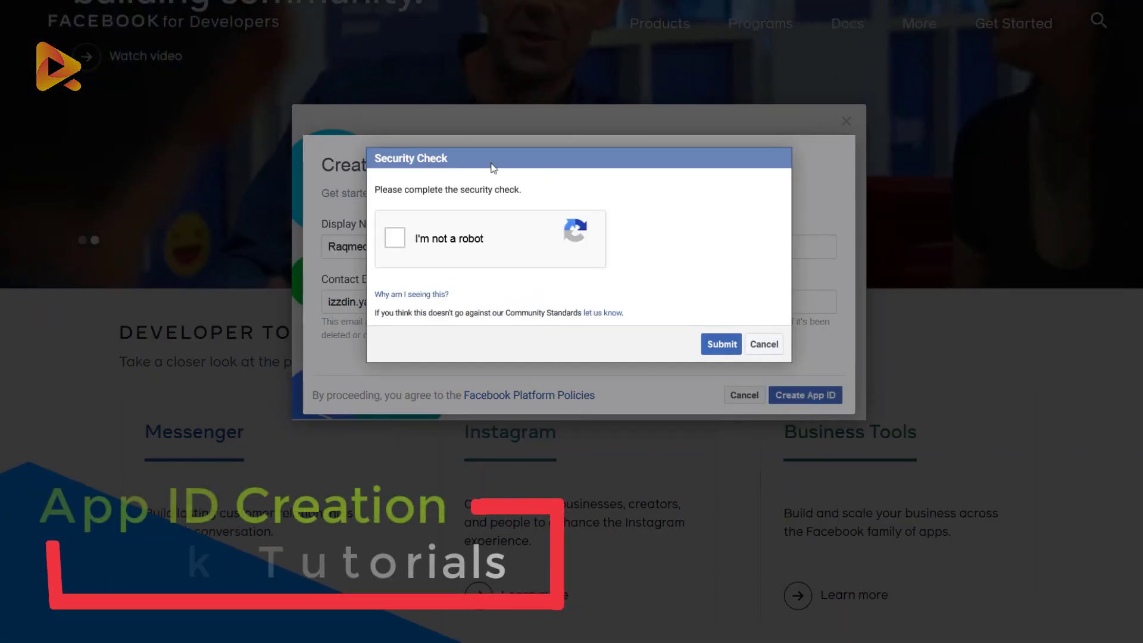
Tick 'I'm not a robot' and clear the reCAPTCHA alert to finish creating Raqmedia
left_click(396, 238)
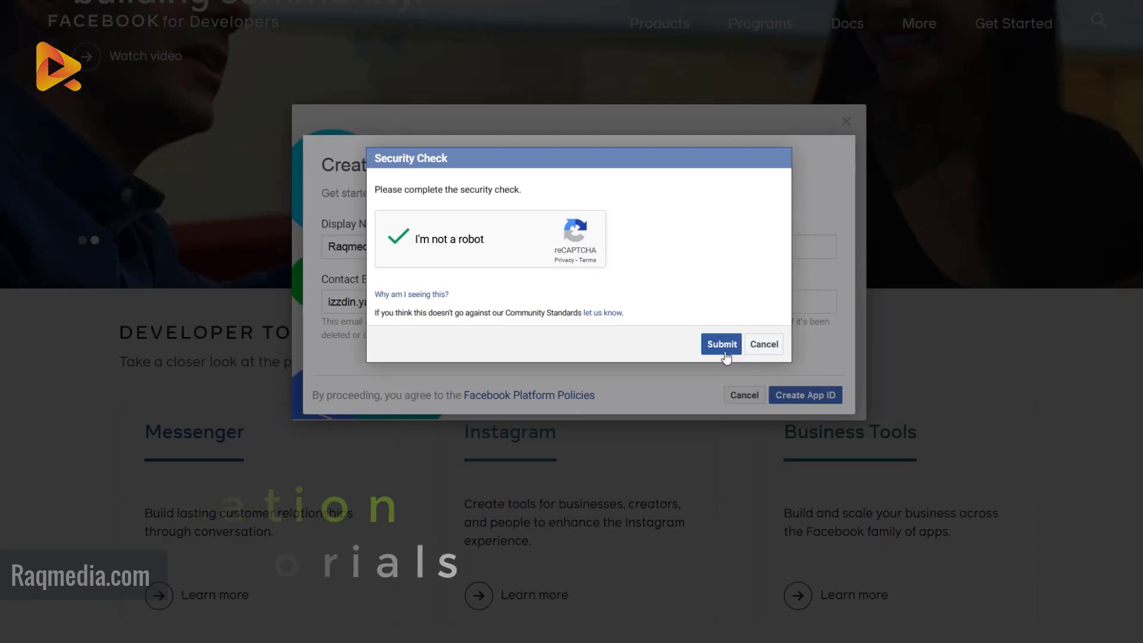
left_click(724, 352)
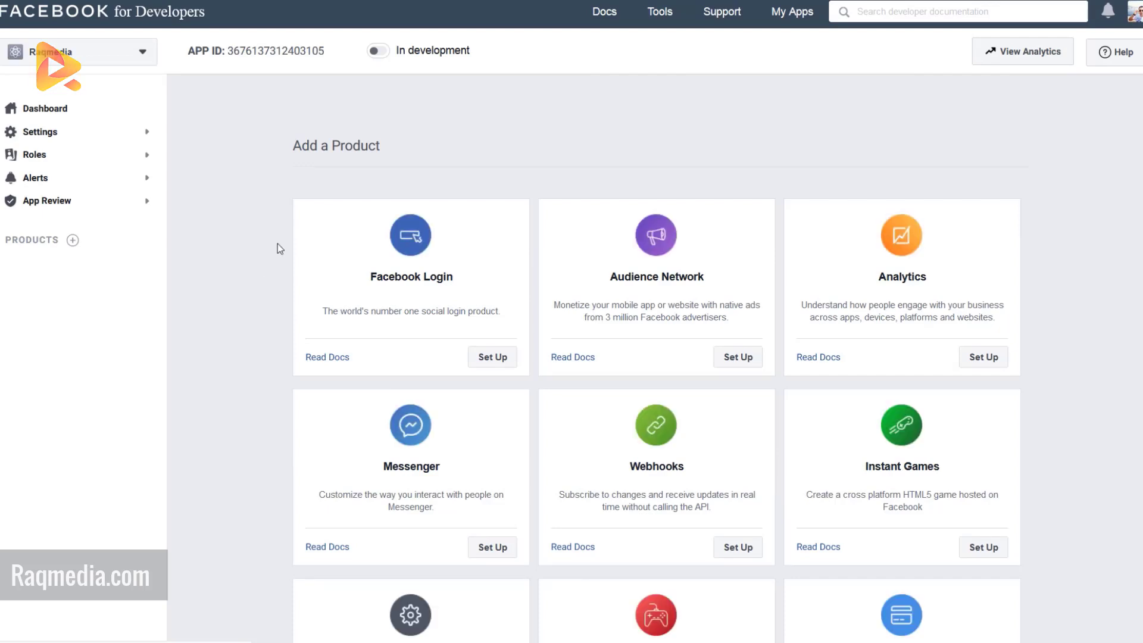
Scroll through the Add a Product cards like Facebook Login, Audience Network and Messenger
scroll(1073, 408, "down", 8)
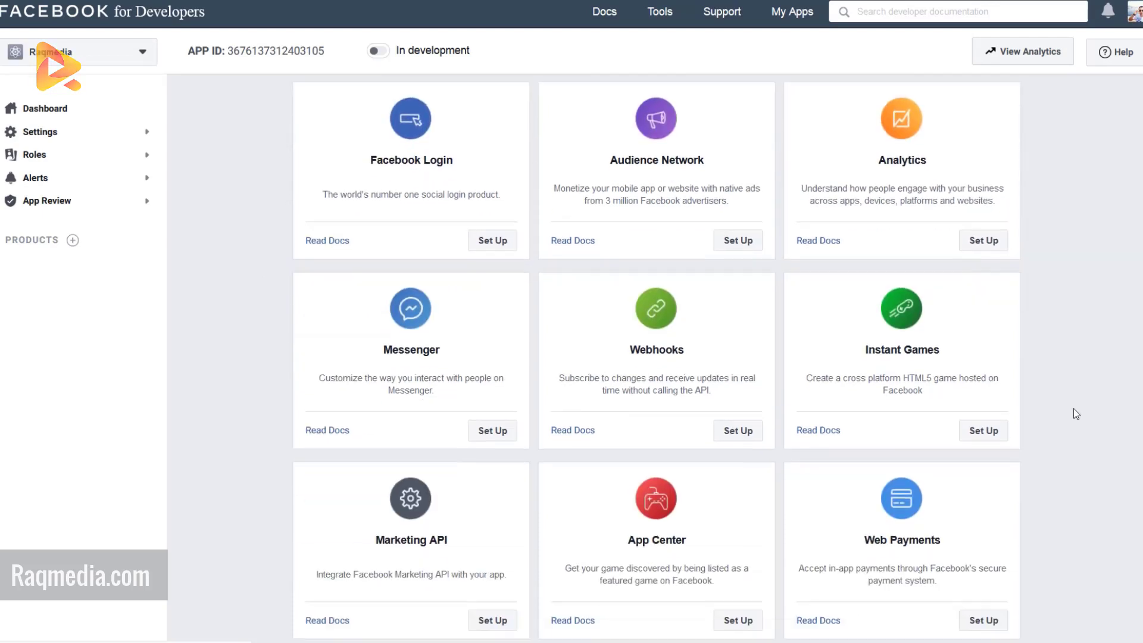
scroll(1073, 408, "down", 3)
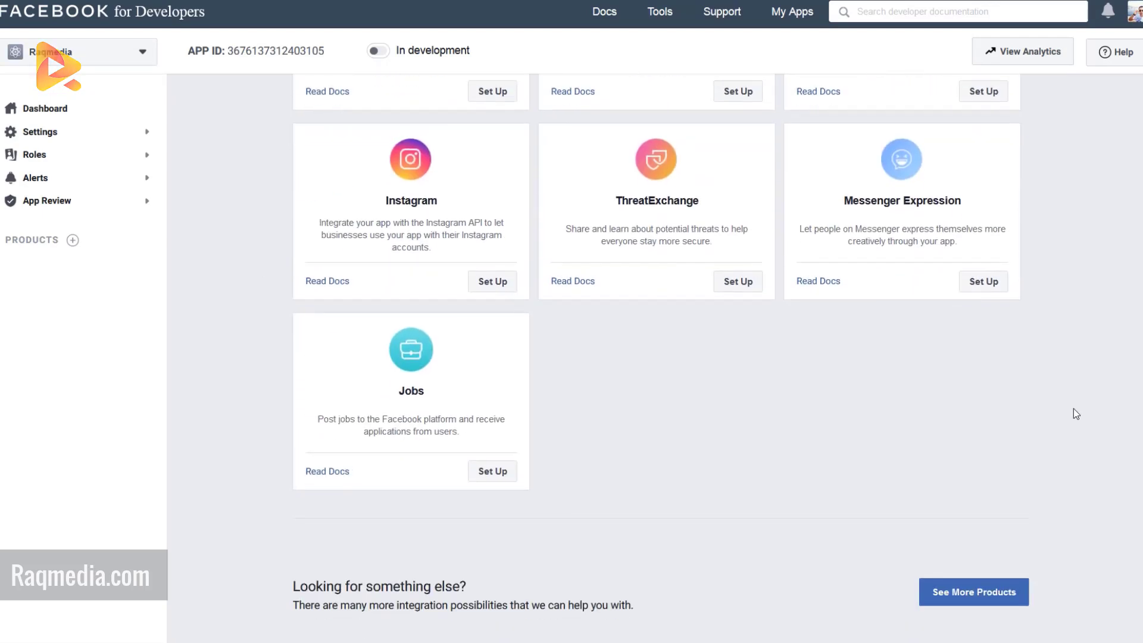
scroll(1073, 408, "up", 8)
scroll(1074, 408, "up", 3)
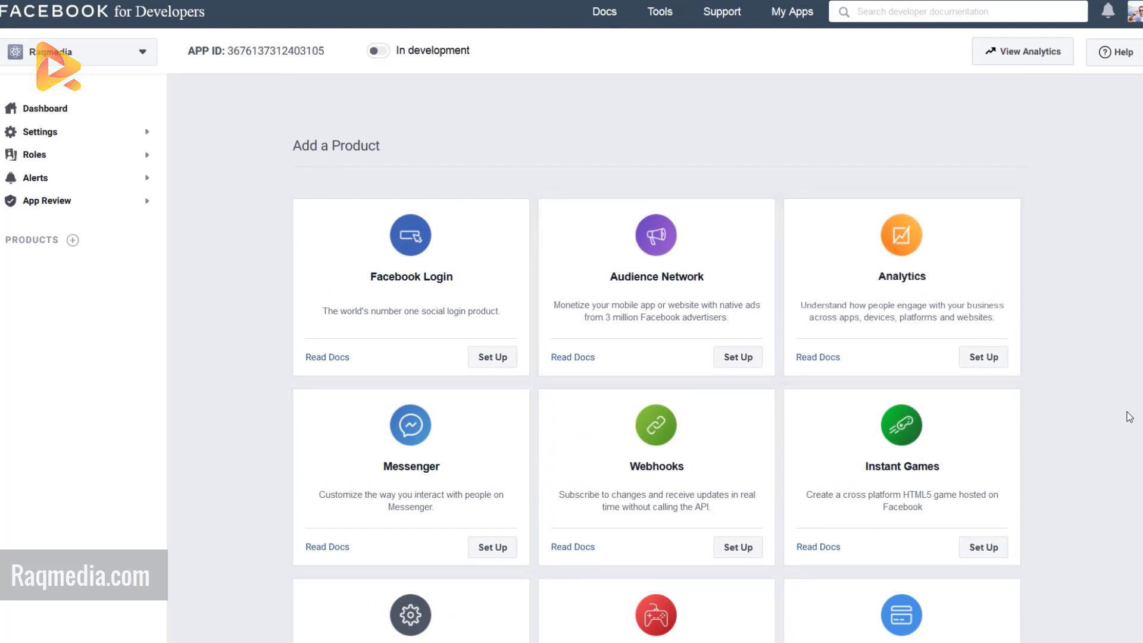
scroll(1066, 429, "down", 1)
scroll(629, 388, "down", 3)
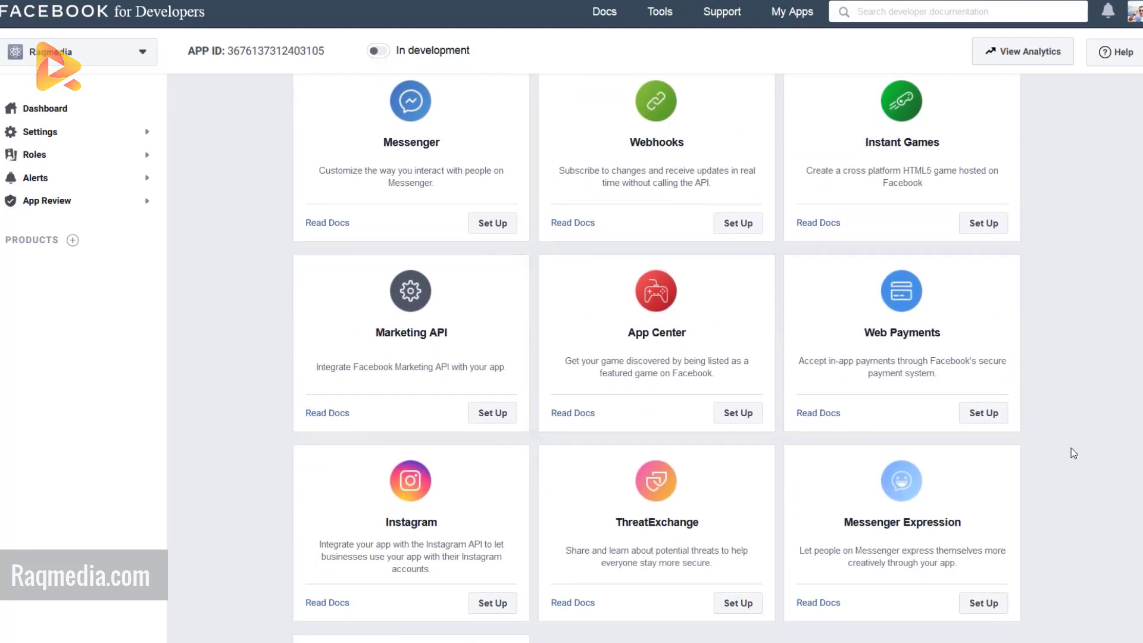
scroll(1070, 448, "down", 2)
scroll(1065, 450, "down", 2)
scroll(1058, 452, "up", 8)
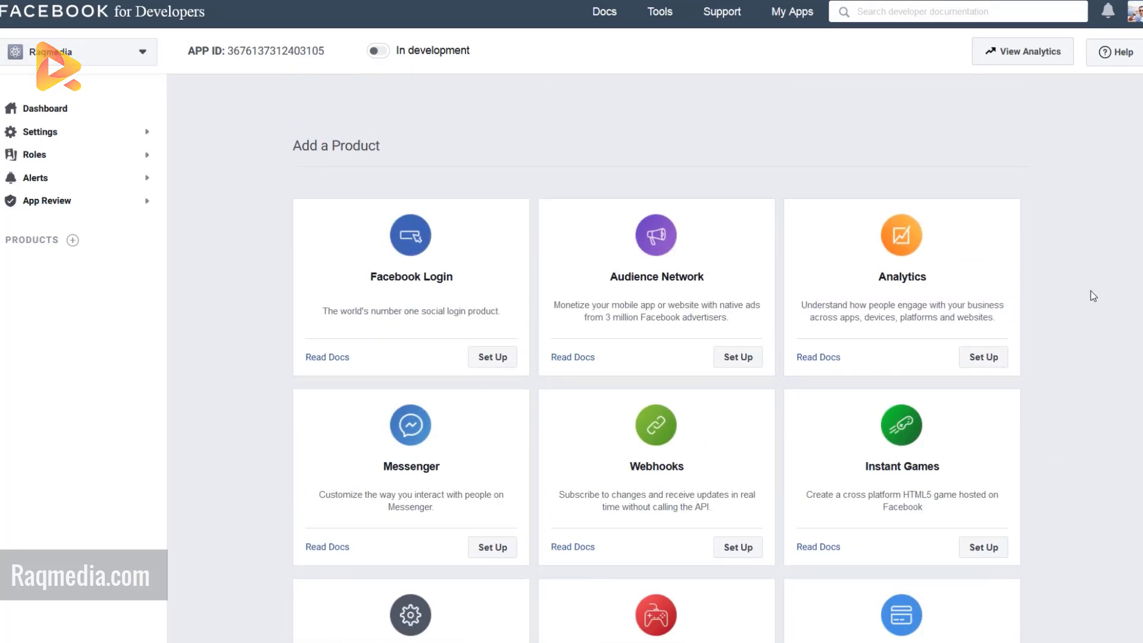
scroll(1091, 291, "down", 5)
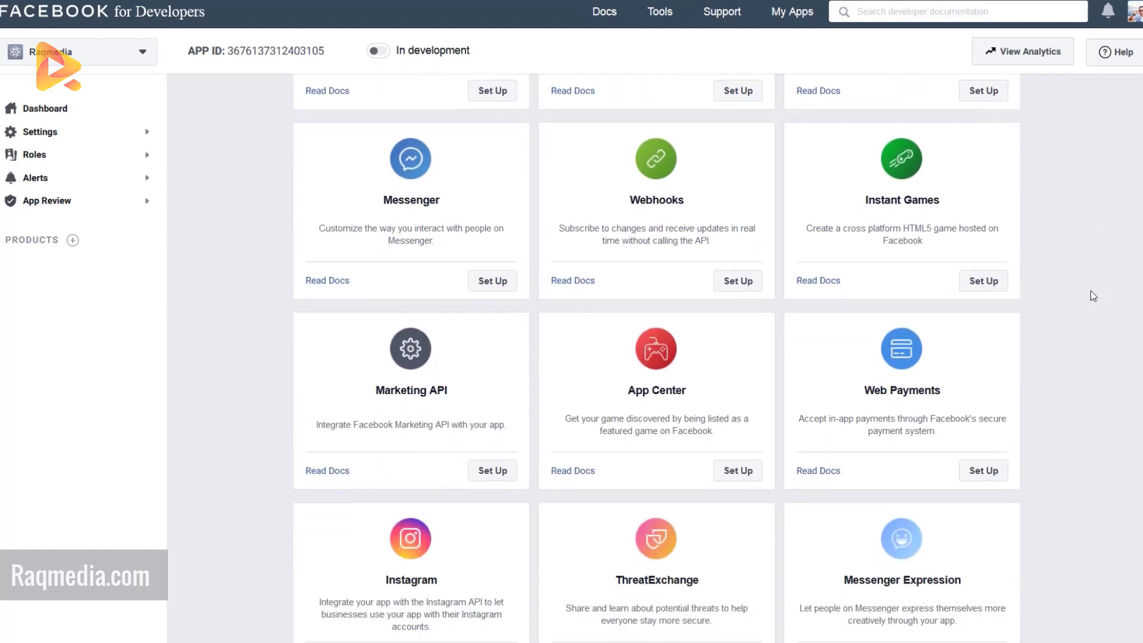
scroll(1090, 291, "up", 5)
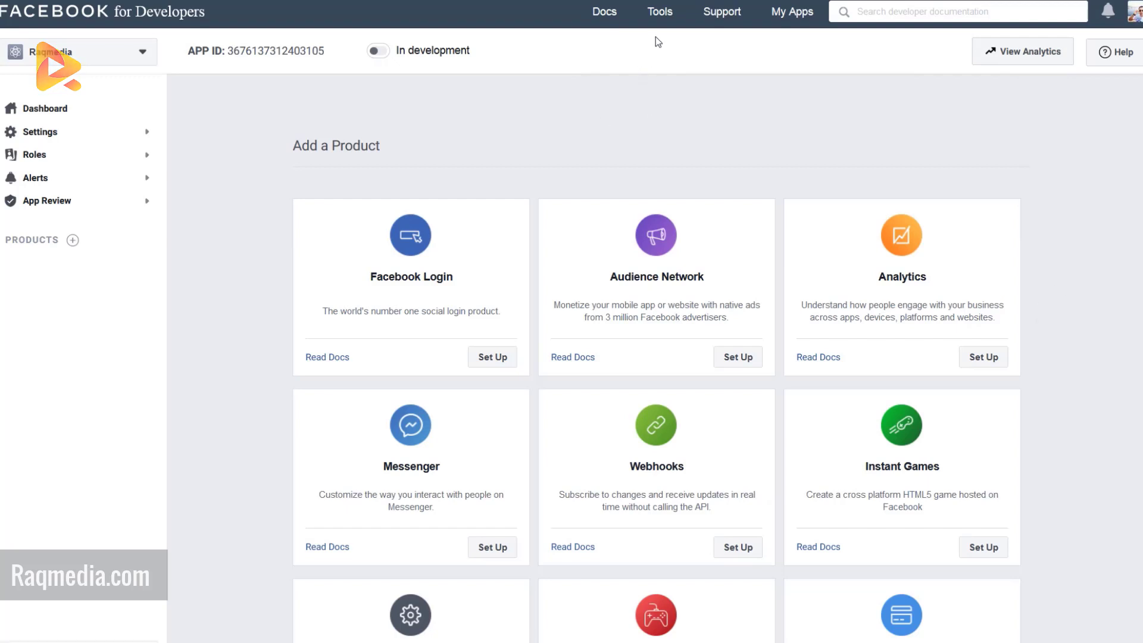
mouse_move(660, 18)
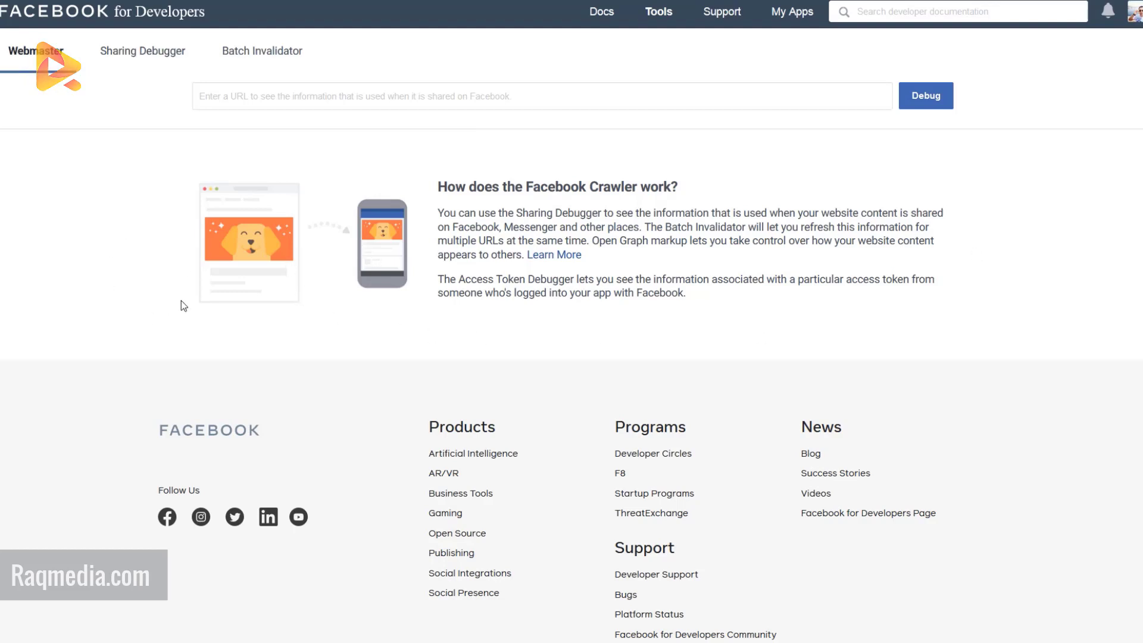
Open the Webmaster domain verification page and scroll to the 'why choose Business Manager' section
left_click(14, 62)
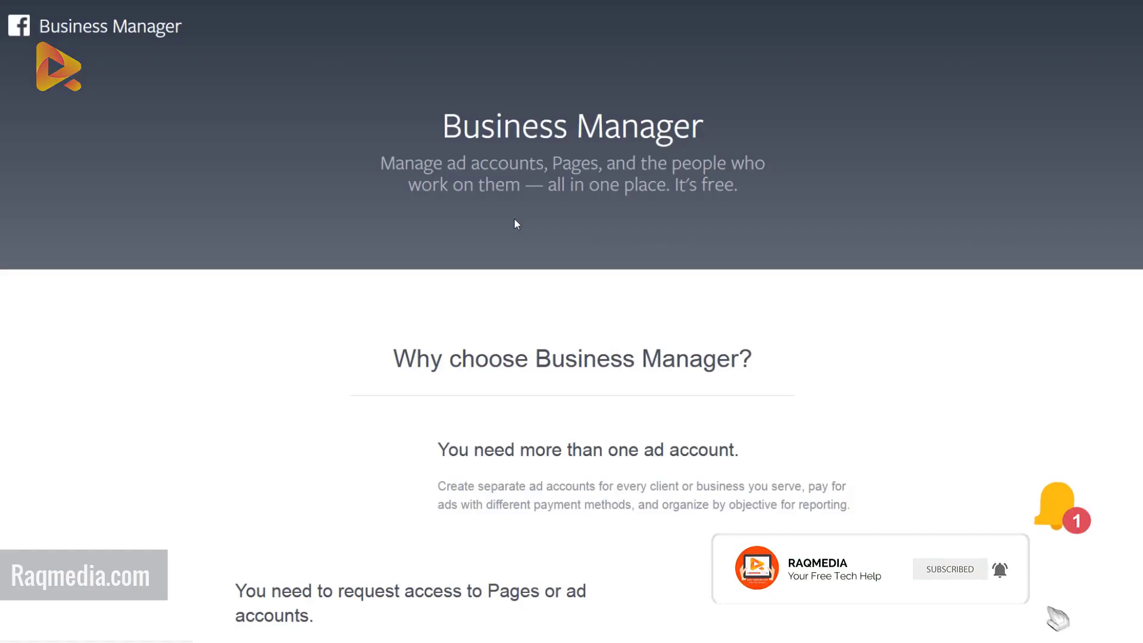
scroll(259, 351, "down", 3)
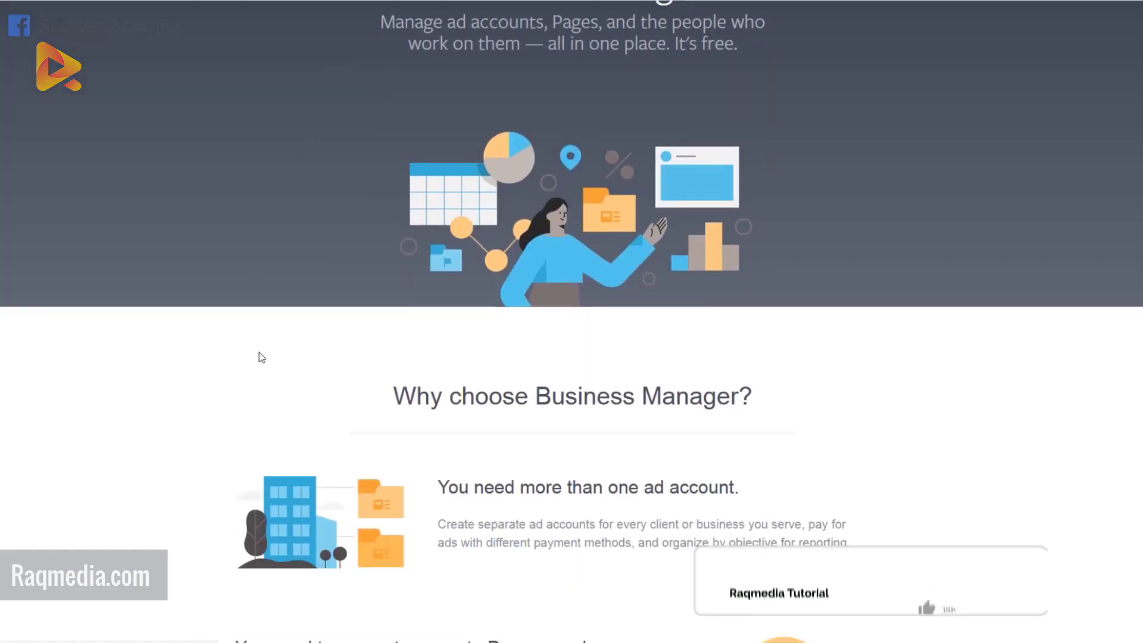
scroll(259, 352, "down", 8)
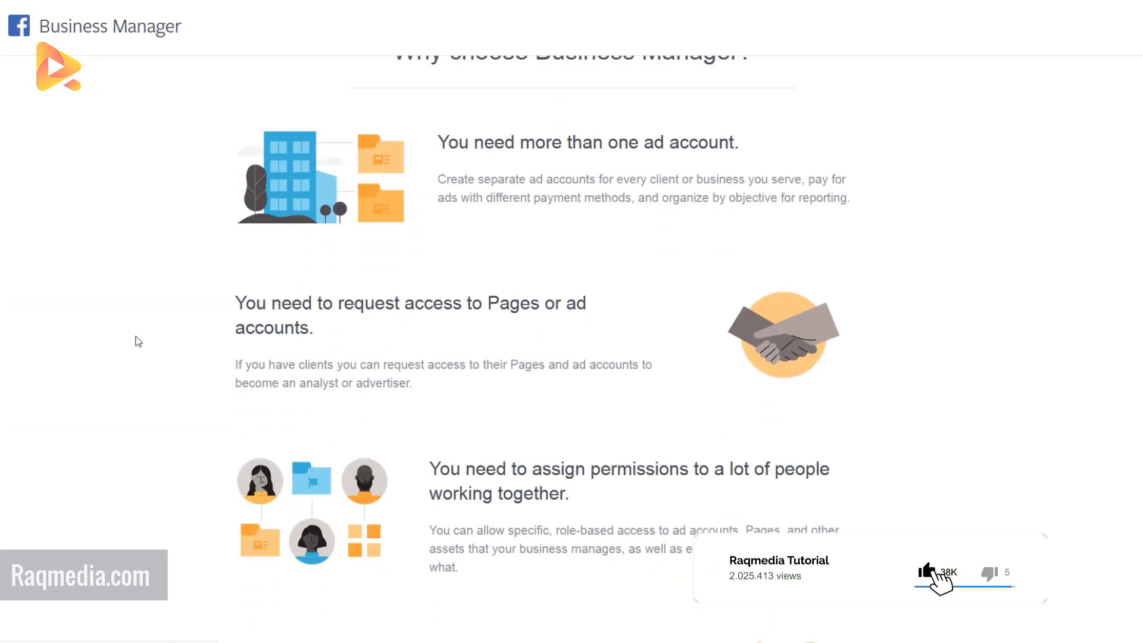